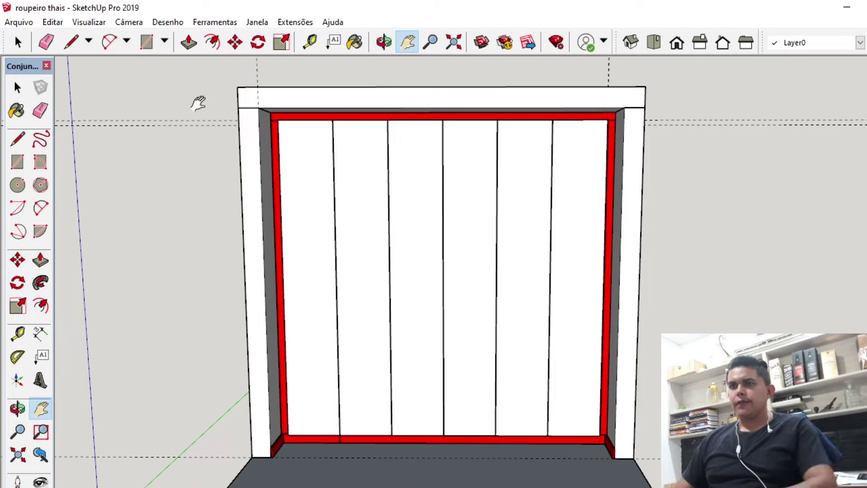
Hide the wardrobe's top panel and both side panels
key("space")
left_click_drag(209, 77, 410, 232)
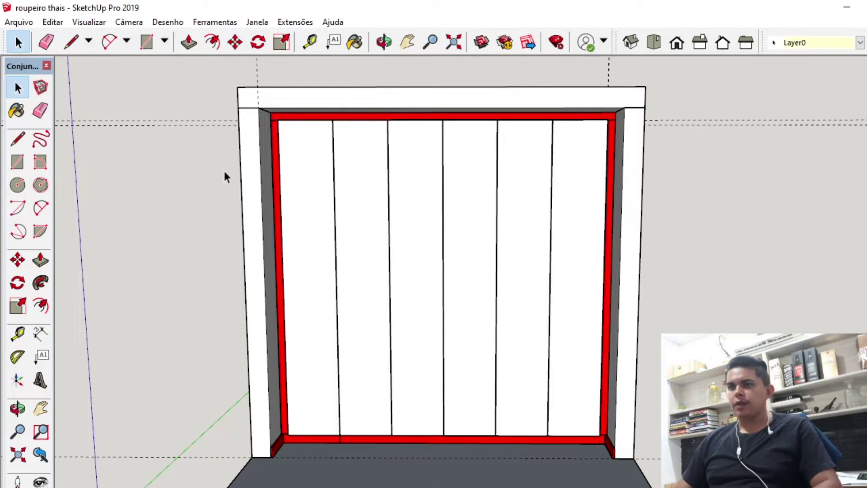
left_click(323, 94, "ctrl")
left_click(628, 174, "ctrl")
right_click(626, 171)
left_click(658, 210)
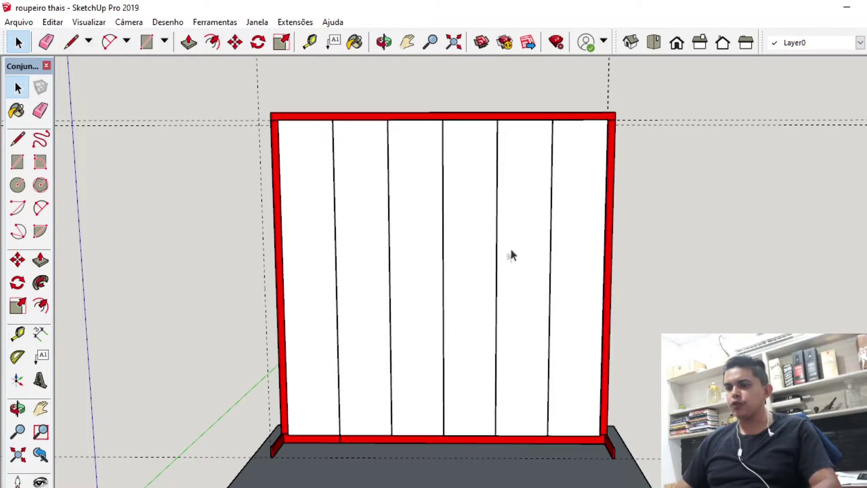
Enter editing of a wardrobe component and orbit to an angled left-side view
middle_click_drag(524, 252, 451, 252)
right_click(451, 252)
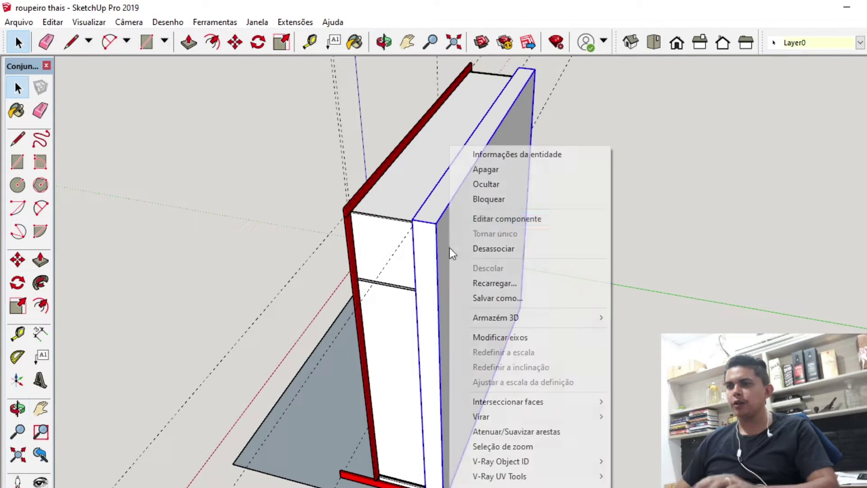
left_click(506, 219)
mouse_move(499, 188)
middle_mouse_down()
mouse_move(601, 238)
mouse_move(513, 286)
mouse_move(562, 229)
middle_mouse_up()
middle_click_drag(309, 310, 416, 352)
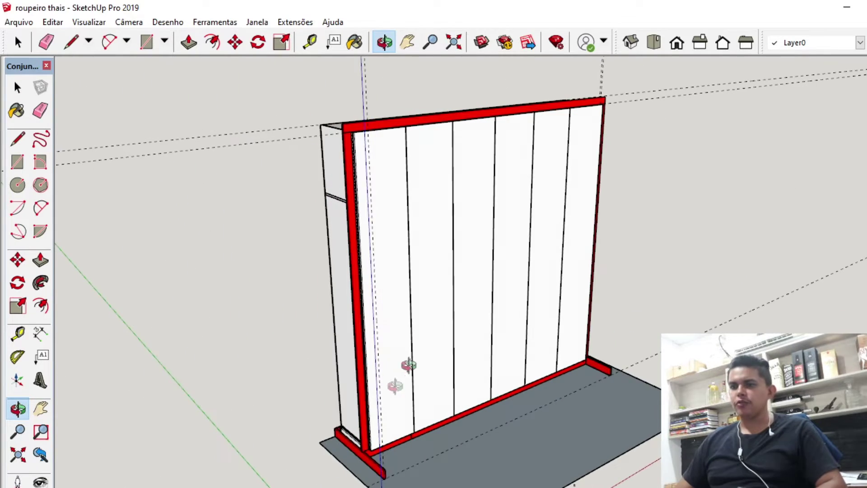
Hide the bottom board and the two red base boards
key("space")
scroll(368, 429, "up", 5)
left_click(389, 355)
right_click(368, 334)
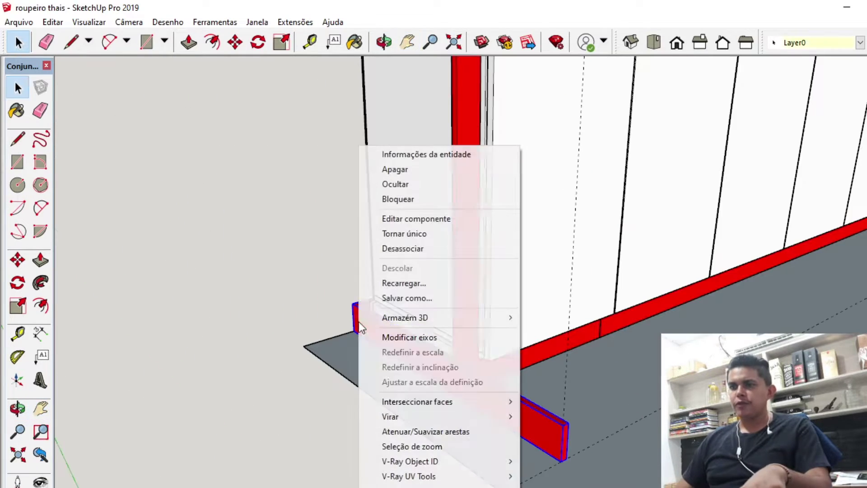
left_click(397, 182)
mouse_move(398, 193)
middle_mouse_down()
mouse_move(397, 294)
mouse_move(643, 321)
middle_mouse_up()
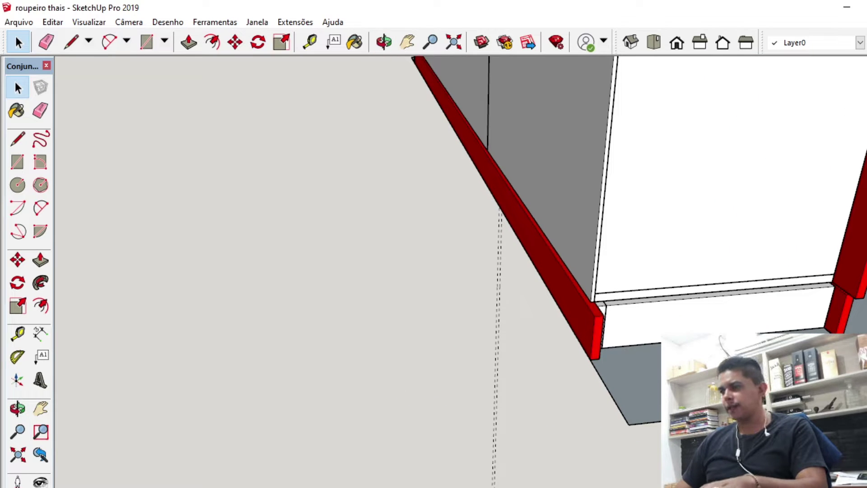
right_click(597, 339)
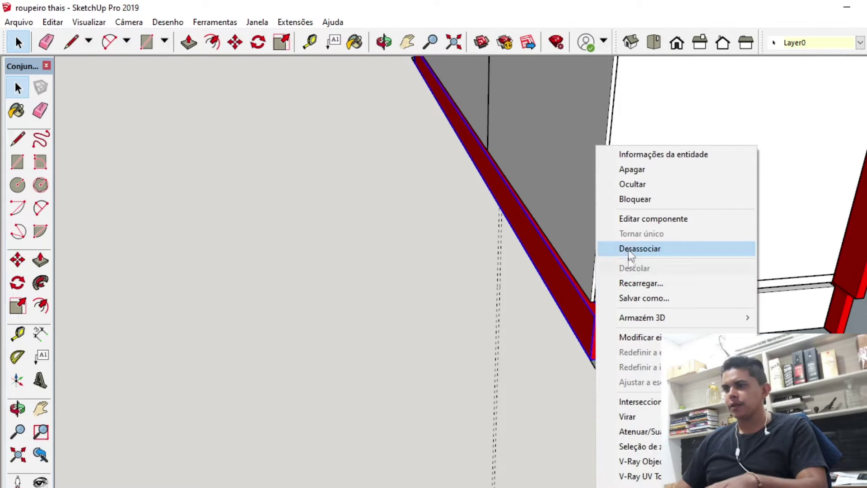
left_click(636, 183)
mouse_move(636, 182)
middle_mouse_down()
mouse_move(537, 226)
mouse_move(572, 207)
mouse_move(234, 219)
mouse_move(466, 219)
mouse_move(563, 234)
mouse_move(384, 282)
mouse_move(437, 244)
mouse_move(571, 358)
middle_mouse_up()
right_click(573, 357)
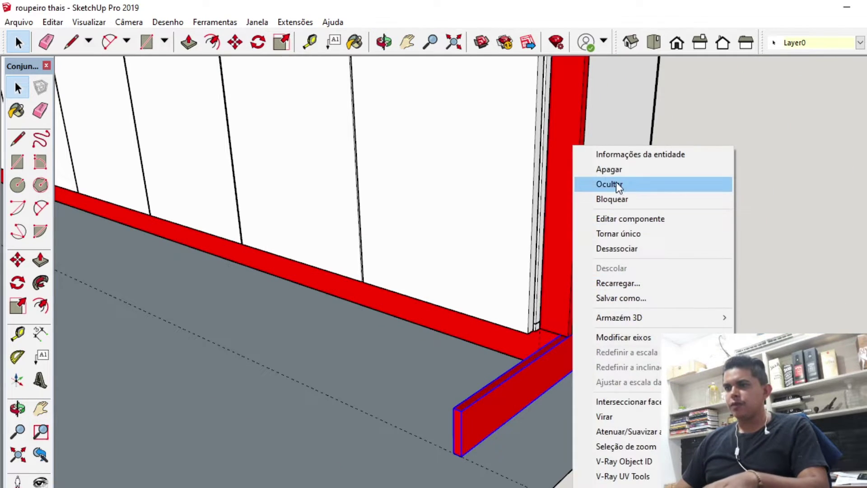
left_click(616, 182)
Hide the door panels to reveal the cabinet interior
mouse_move(445, 252)
middle_mouse_down("shift")
mouse_move(490, 350)
mouse_move(478, 379)
mouse_move(436, 378)
mouse_move(627, 415)
mouse_move(565, 385)
mouse_move(441, 422)
mouse_move(568, 267)
mouse_move(174, 294)
mouse_move(521, 351)
mouse_move(585, 306)
mouse_move(489, 334)
mouse_move(577, 343)
mouse_move(596, 334)
mouse_move(645, 348)
middle_mouse_up("shift")
scroll(489, 350, "down", 5)
scroll(718, 197, "up", 3)
left_click(718, 198)
right_click(717, 197)
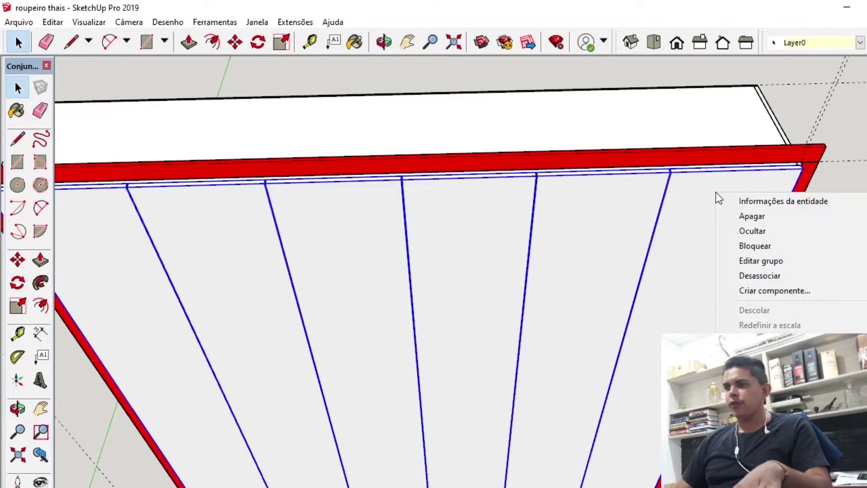
left_click(755, 229)
key("h")
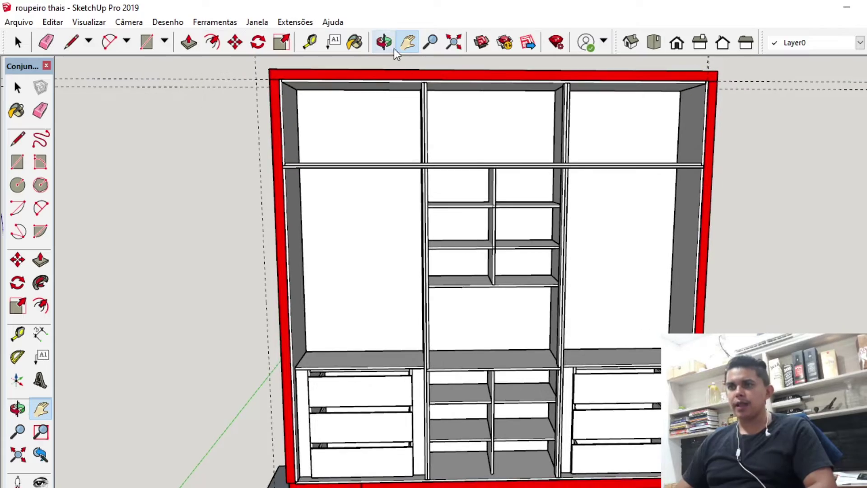
left_click(388, 44)
mouse_move(759, 226)
left_mouse_down()
mouse_move(490, 238)
mouse_move(745, 304)
mouse_move(604, 311)
mouse_move(743, 226)
mouse_move(676, 221)
mouse_move(461, 263)
mouse_move(537, 300)
mouse_move(513, 313)
mouse_move(465, 242)
mouse_move(491, 242)
mouse_move(451, 248)
mouse_move(495, 277)
mouse_move(322, 286)
mouse_move(570, 307)
mouse_move(461, 294)
mouse_move(741, 275)
mouse_move(264, 336)
mouse_move(142, 286)
left_mouse_up()
left_click(52, 22)
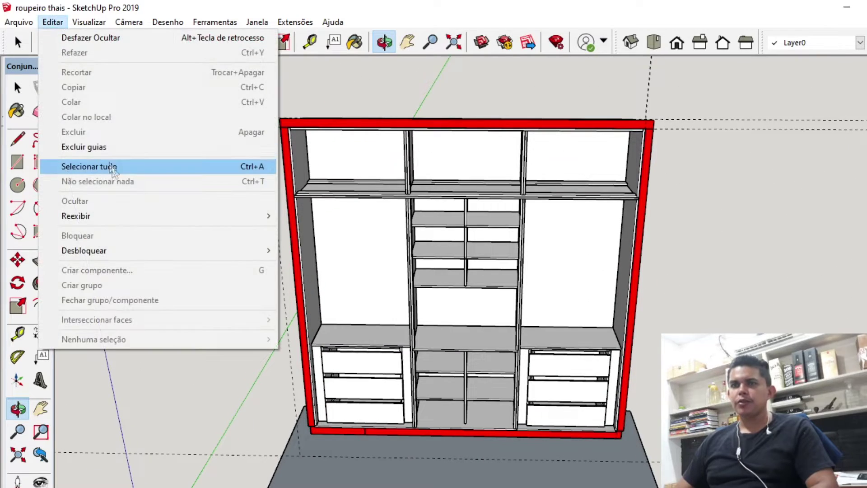
left_click(113, 167)
mouse_move(460, 232)
left_mouse_down()
mouse_move(468, 287)
mouse_move(464, 272)
left_mouse_up()
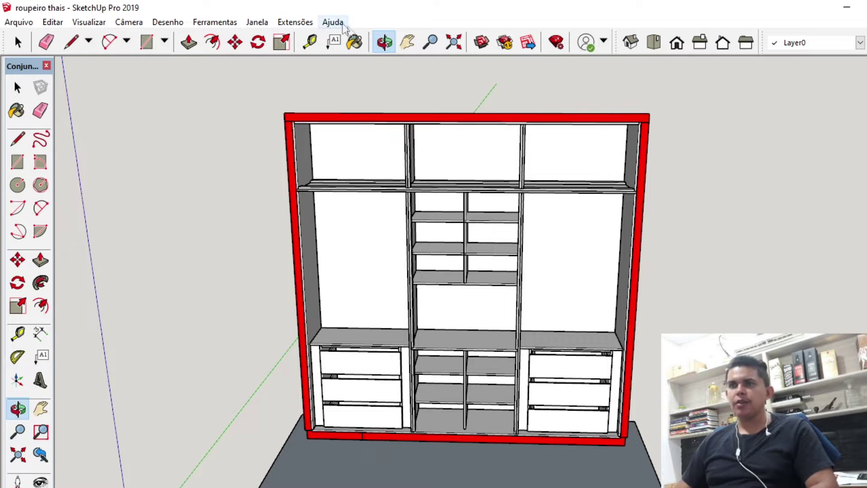
left_click(295, 22)
left_click(150, 132)
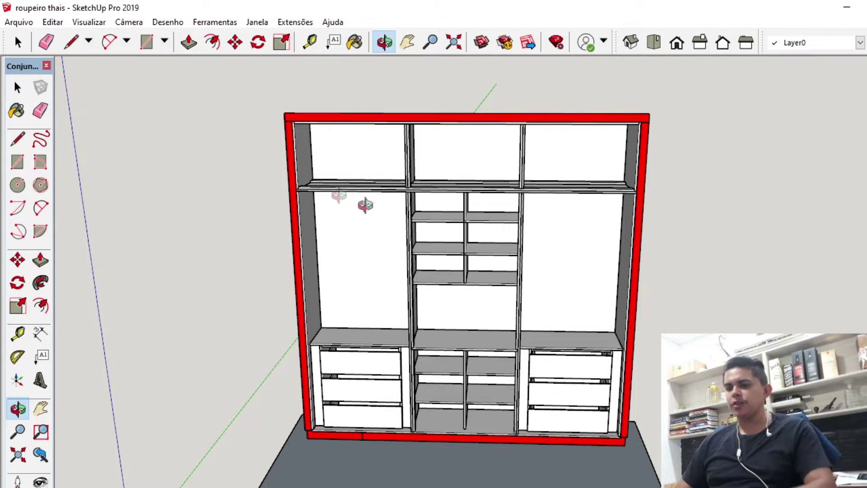
mouse_move(445, 332)
left_mouse_down()
mouse_move(509, 286)
mouse_move(461, 304)
mouse_move(197, 321)
mouse_move(64, 364)
mouse_move(422, 267)
mouse_move(234, 272)
mouse_move(445, 321)
mouse_move(449, 300)
mouse_move(629, 302)
left_mouse_up()
left_click_drag(502, 307, 531, 267)
Undo the hide so the wardrobe doors reappear
key("ctrl+z")
left_click(52, 21)
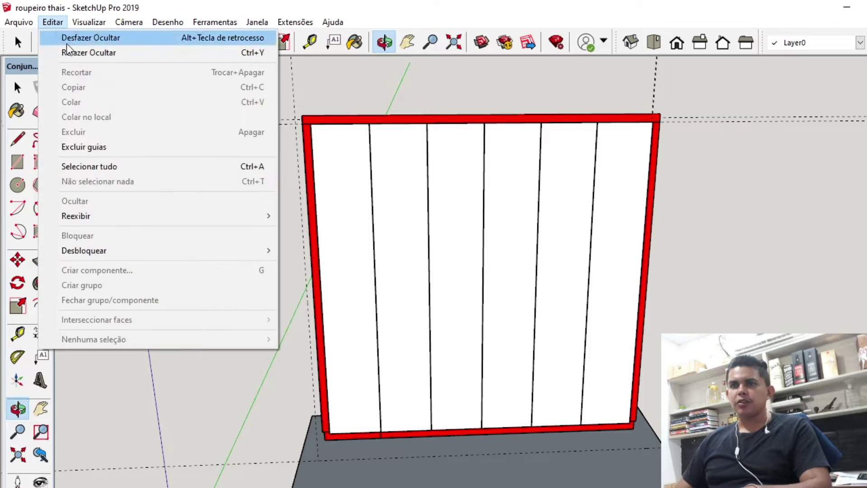
left_click(93, 147)
Orbit to a raised front-right view and select the entire wardrobe
mouse_move(364, 225)
left_mouse_down()
mouse_move(543, 232)
mouse_move(338, 273)
mouse_move(9, 293)
mouse_move(767, 317)
mouse_move(523, 286)
mouse_move(733, 211)
mouse_move(332, 259)
mouse_move(379, 212)
mouse_move(407, 277)
mouse_move(533, 320)
mouse_move(424, 213)
mouse_move(459, 265)
mouse_move(587, 293)
mouse_move(513, 325)
mouse_move(418, 277)
left_mouse_up()
key("space")
mouse_move(262, 85)
left_mouse_down()
mouse_move(469, 256)
mouse_move(667, 464)
left_mouse_up()
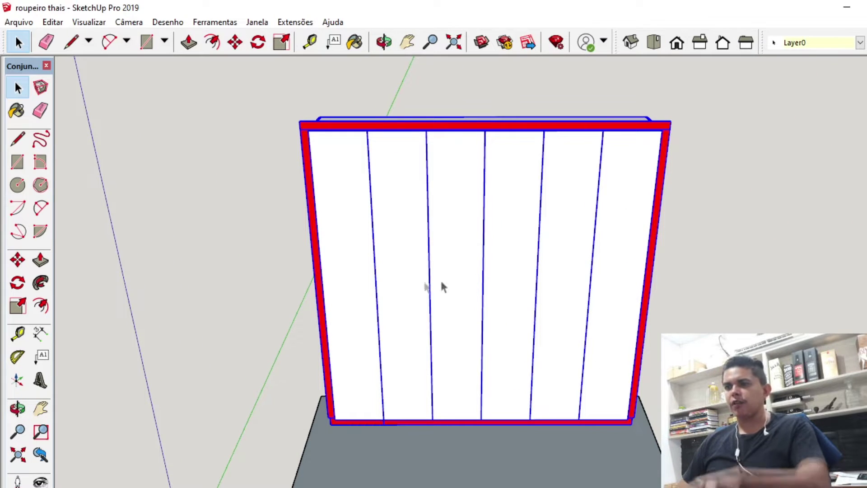
left_click(257, 22)
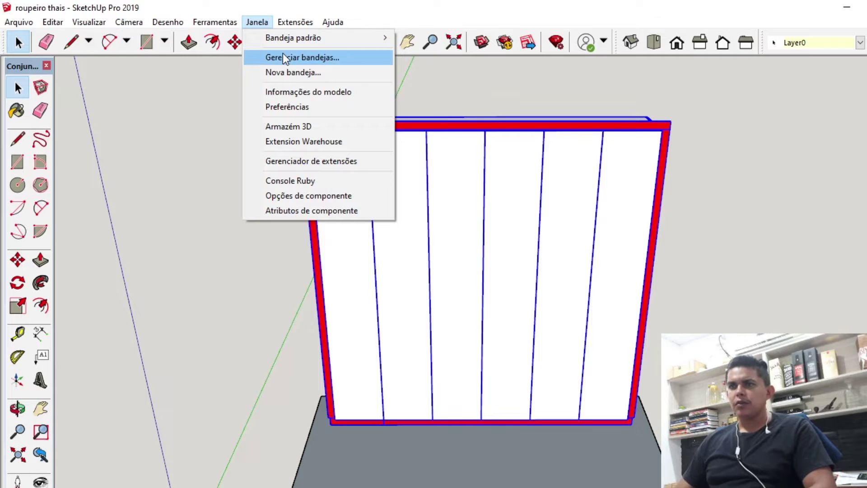
left_click(299, 91)
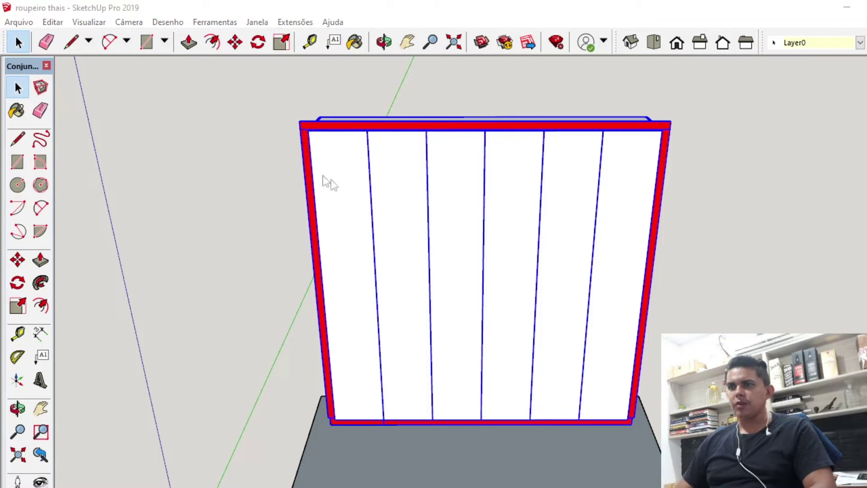
left_click(197, 106)
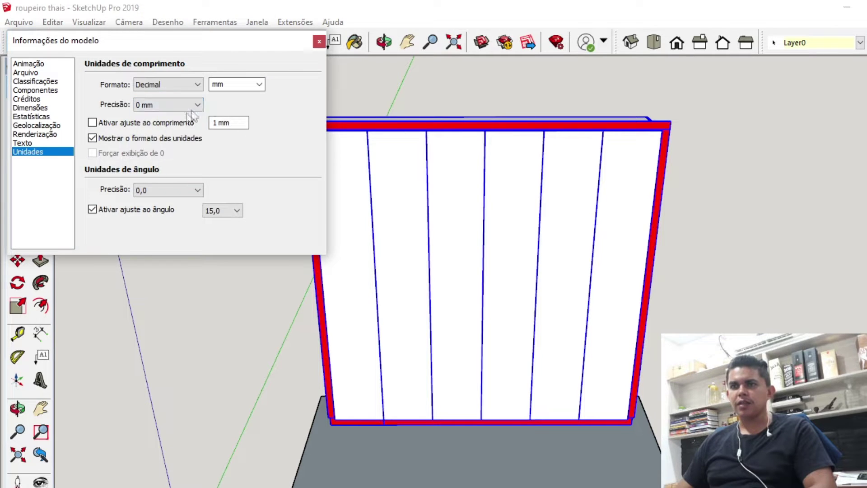
left_click(319, 41)
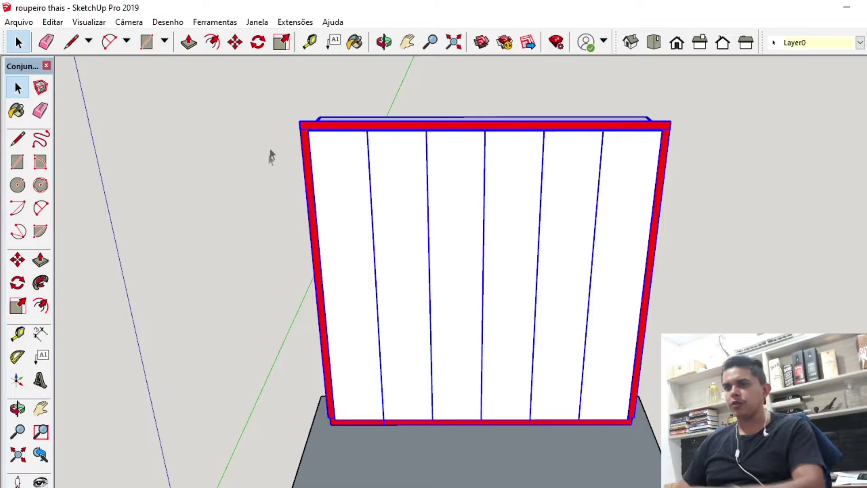
left_click_drag(268, 96, 840, 485)
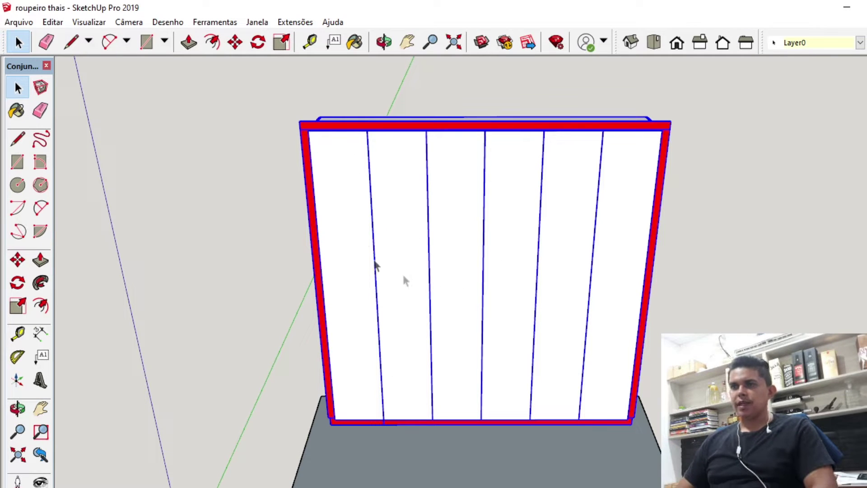
left_click(298, 22)
left_click(307, 66)
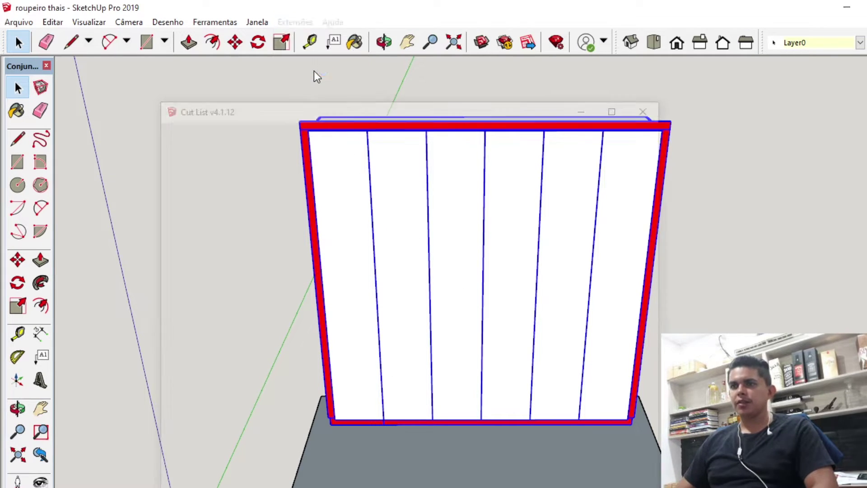
left_click(278, 242)
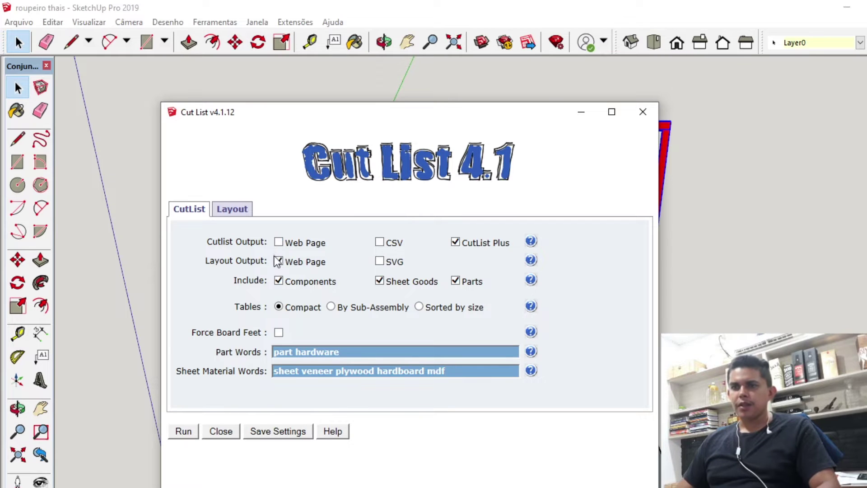
left_click(185, 431)
left_click(514, 408)
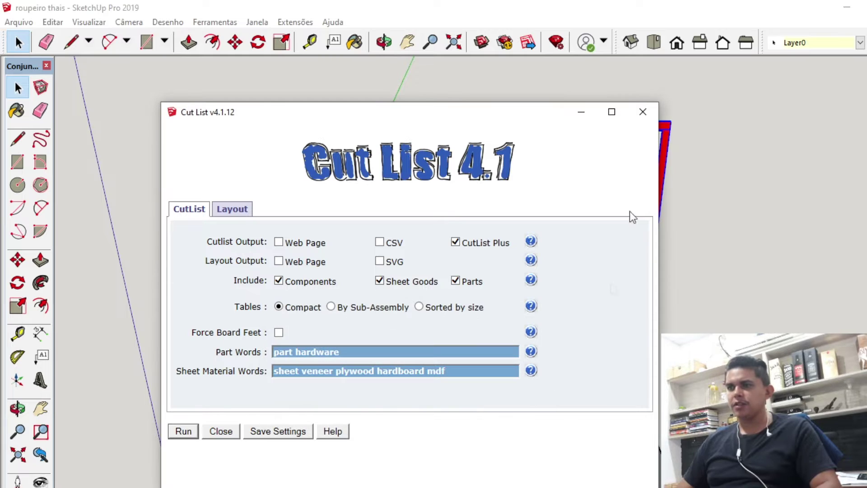
left_click(583, 113)
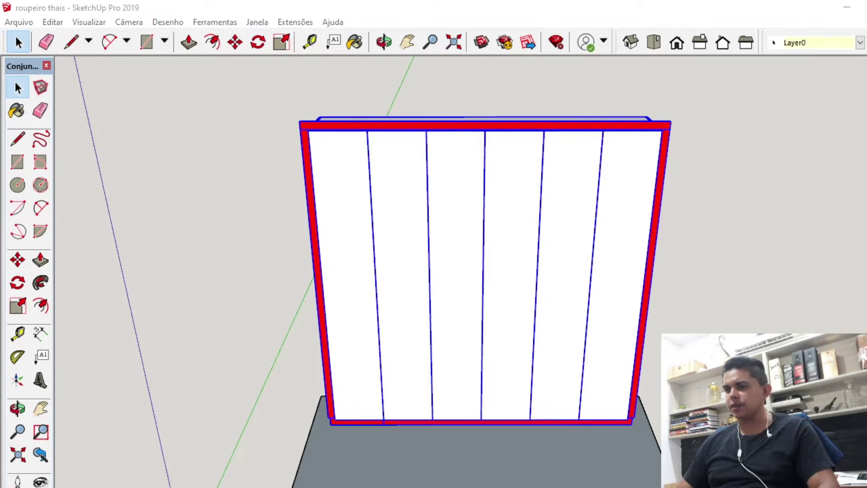
Orbit and zoom around the wardrobe, then switch to the new MaxCut job
mouse_move(563, 300)
middle_mouse_down()
mouse_move(571, 287)
mouse_move(387, 167)
mouse_move(310, 327)
mouse_move(356, 306)
mouse_move(709, 284)
mouse_move(479, 267)
mouse_move(384, 277)
mouse_move(402, 266)
mouse_move(300, 397)
middle_mouse_up()
scroll(720, 242, "up", 2)
scroll(681, 236, "up", 2)
scroll(662, 243, "down", 2)
scroll(660, 253, "down", 2)
scroll(655, 250, "down", 3)
scroll(645, 252, "down", 2)
mouse_move(475, 351)
left_mouse_down()
mouse_move(726, 217)
mouse_move(658, 186)
left_mouse_up()
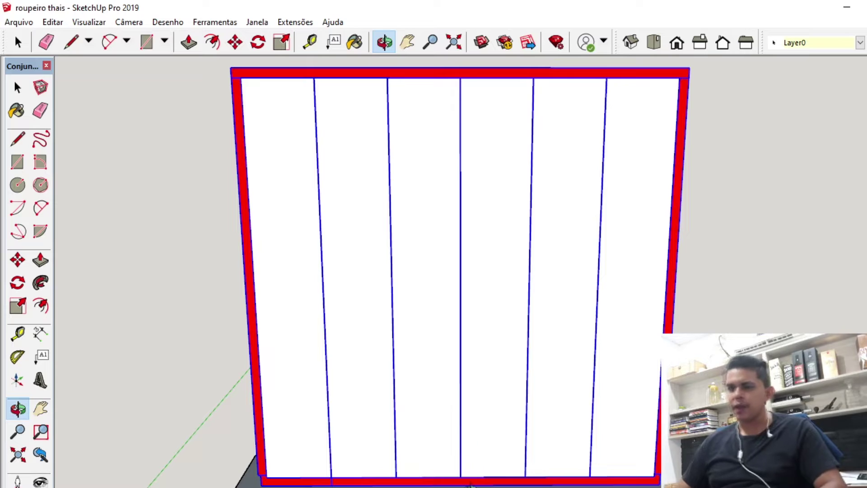
left_click(46, 66)
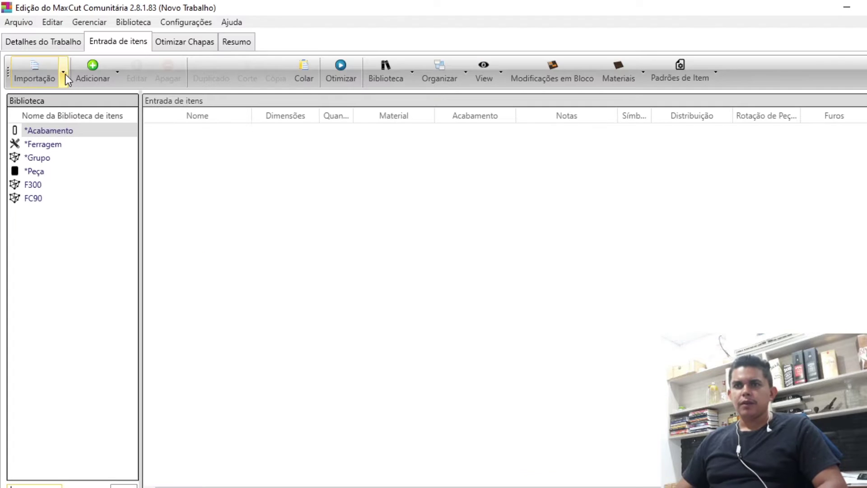
Import roupeiro thais_CutListPlusImport.csv, mapping 15, 6, 18 mm to Branco TX, 6mm branco, branco 18mm
left_click(64, 72)
left_click(69, 98)
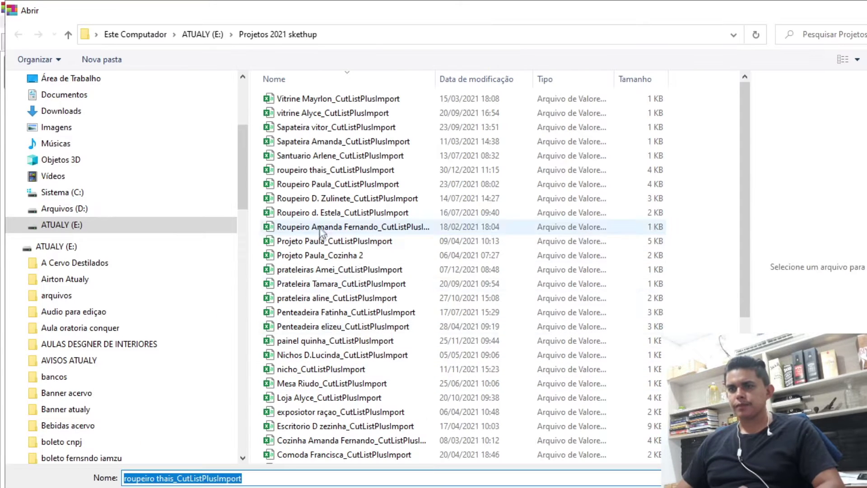
left_click(346, 171)
double_click(346, 170)
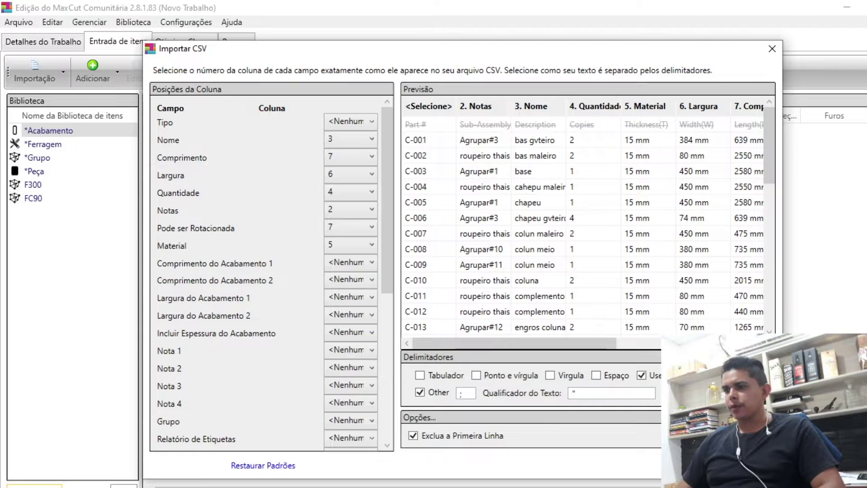
left_click(723, 468)
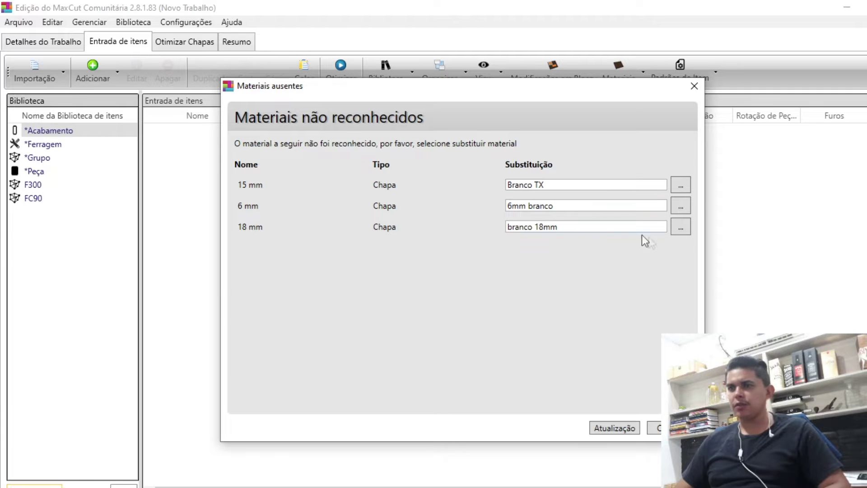
left_click(604, 431)
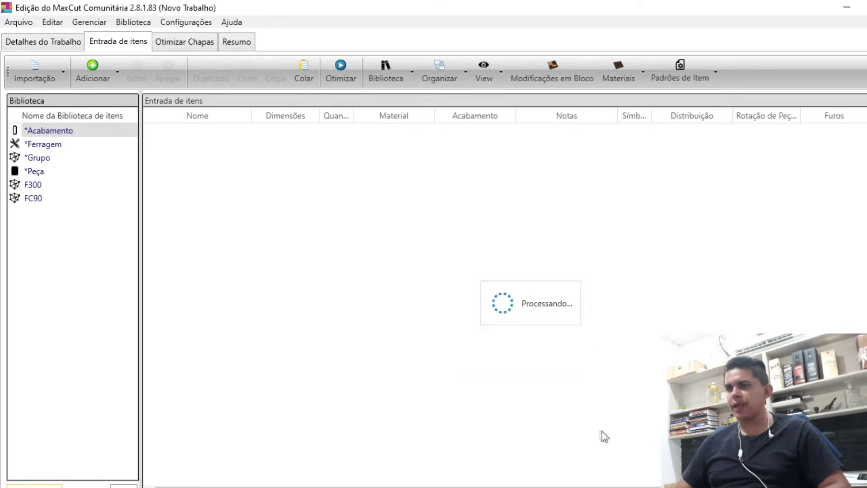
Dismiss the import message, review the imported parts list, and run Otimizar
left_click(540, 315)
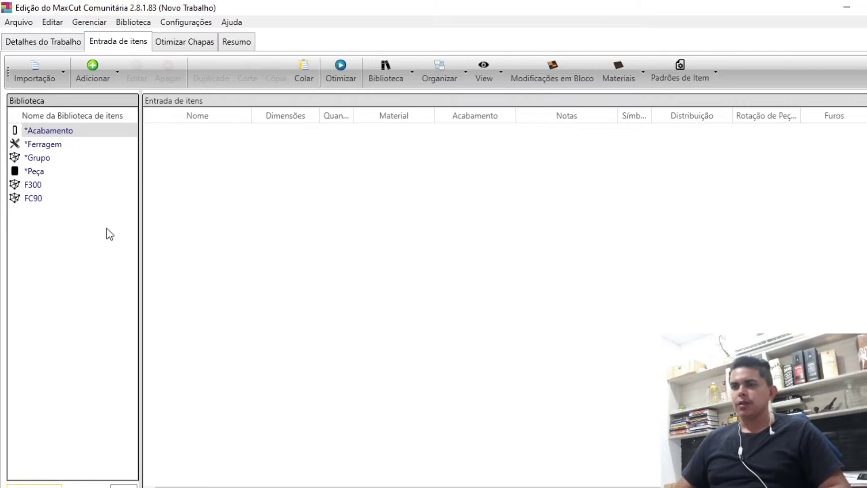
scroll(311, 199, "down", 5)
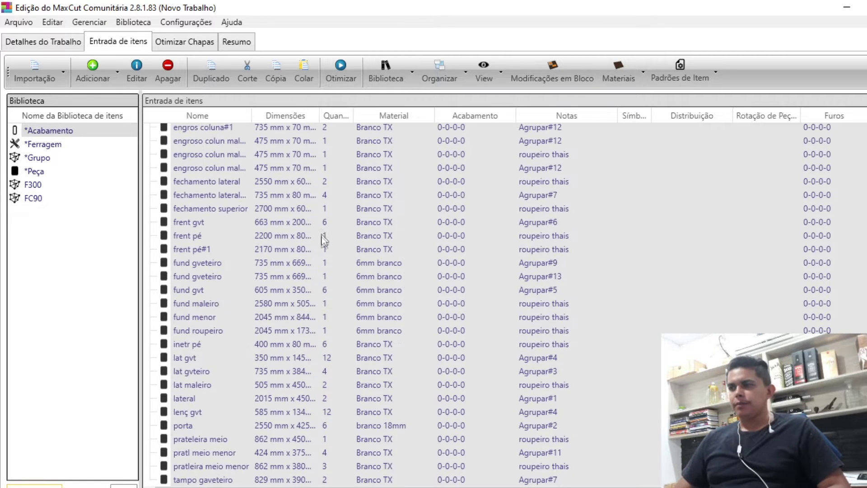
scroll(312, 240, "up", 5)
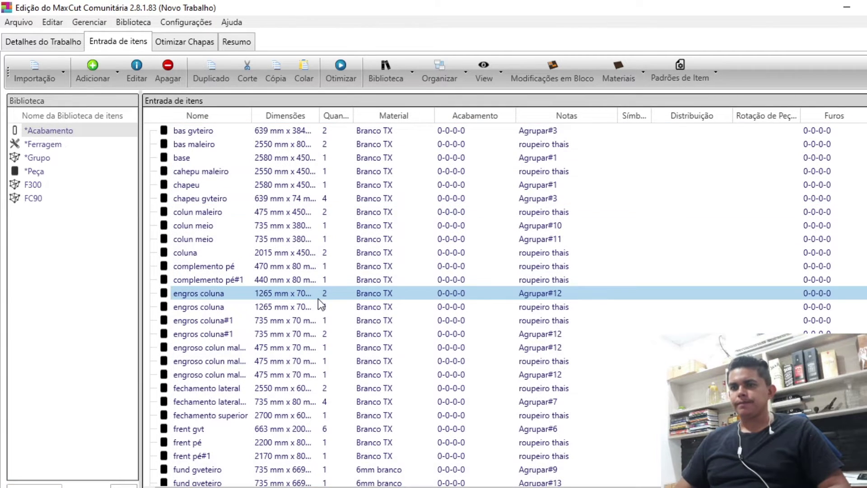
scroll(319, 300, "down", 5)
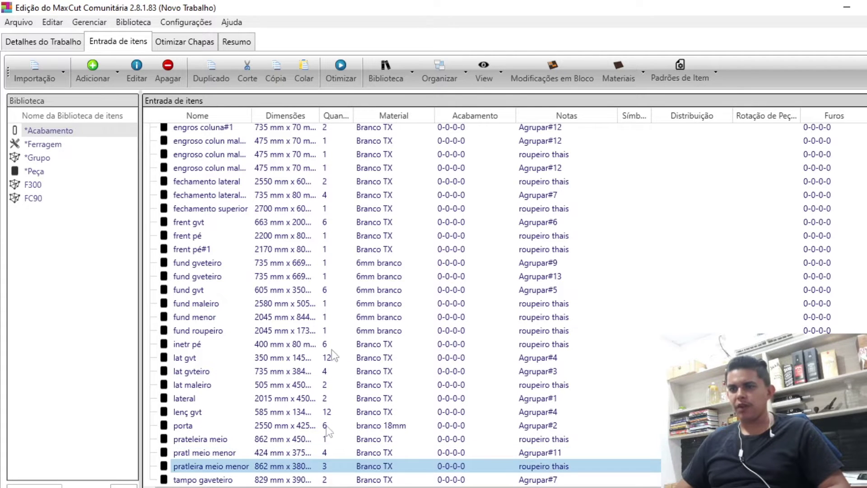
scroll(332, 289, "up", 4)
scroll(322, 216, "up", 1)
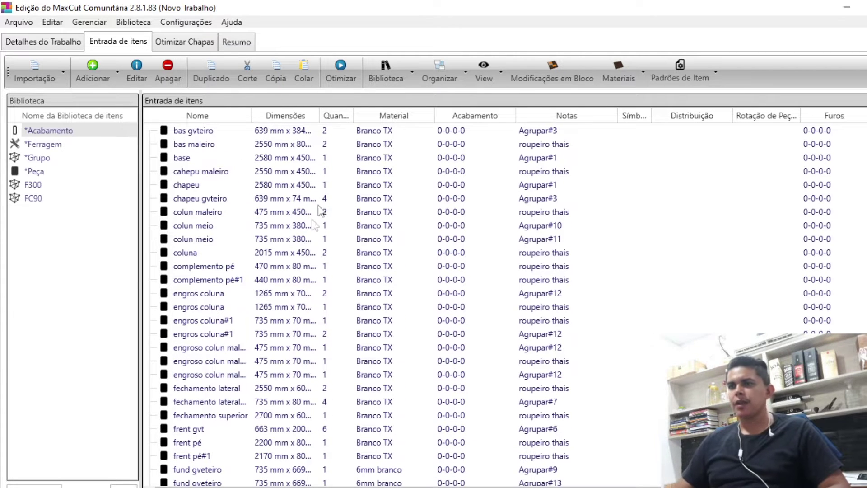
left_click(348, 78)
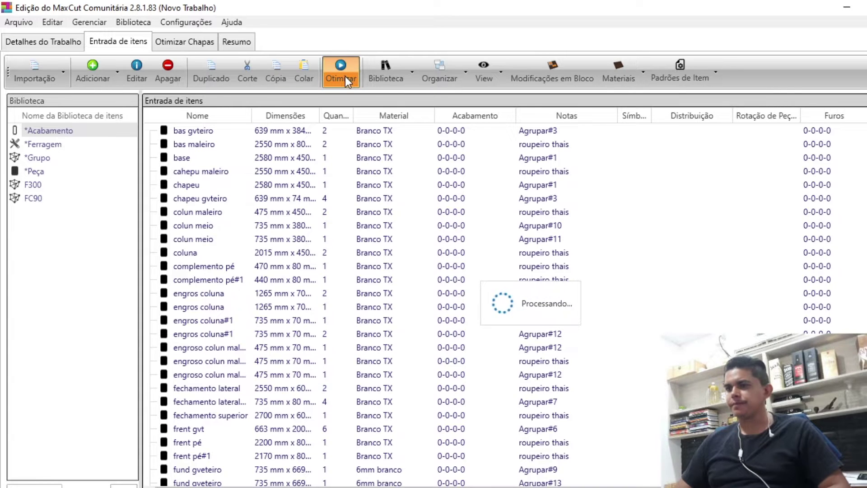
Set Agrupando Distribuição to Nome da Peça in both lists, save, and re-optimize
left_click(186, 22)
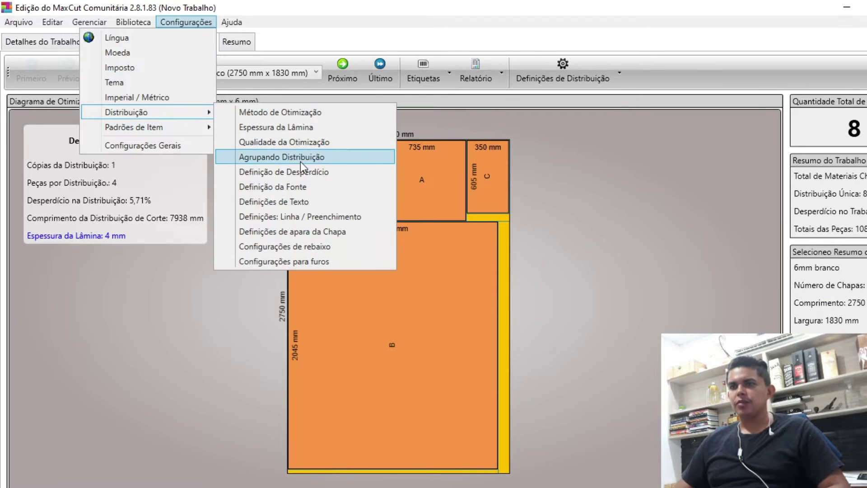
left_click(302, 158)
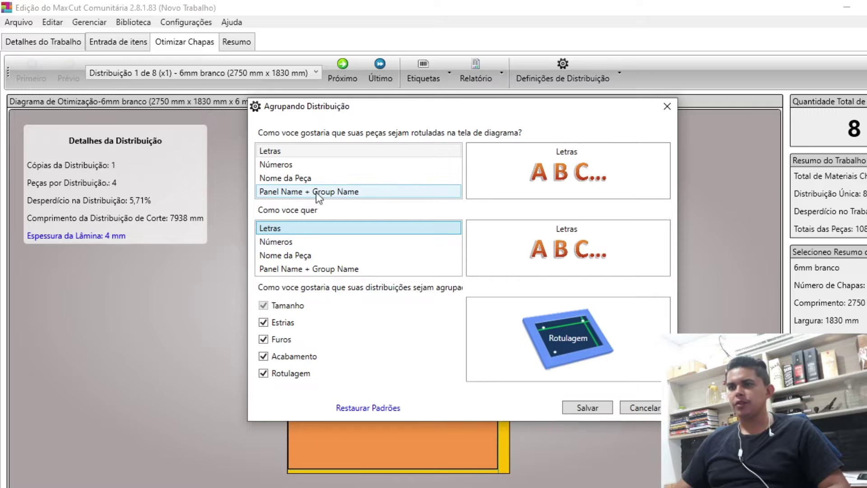
left_click(308, 178)
left_click(329, 256)
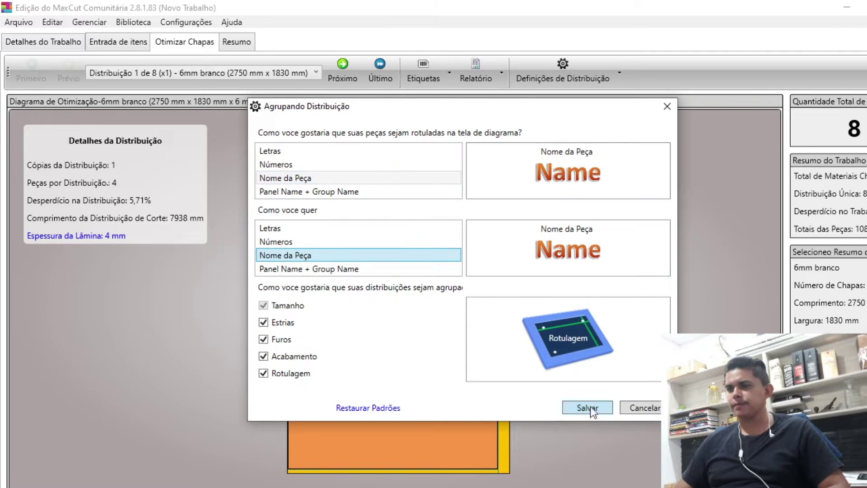
left_click(587, 407)
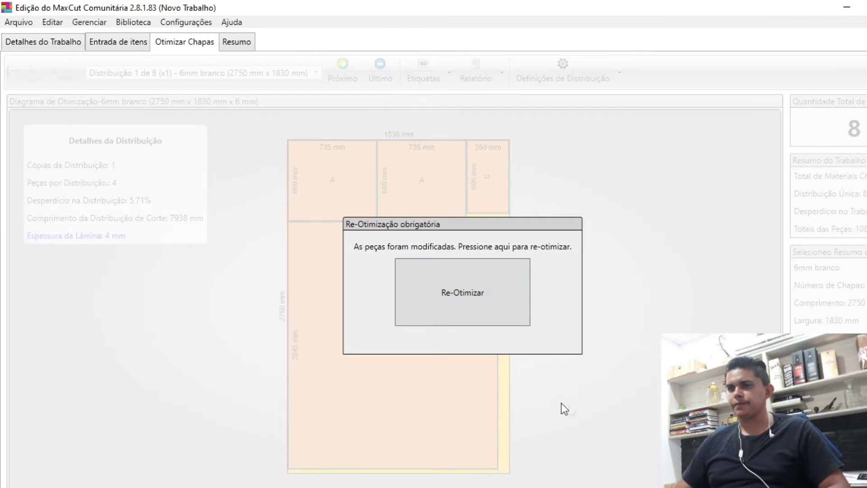
left_click(510, 306)
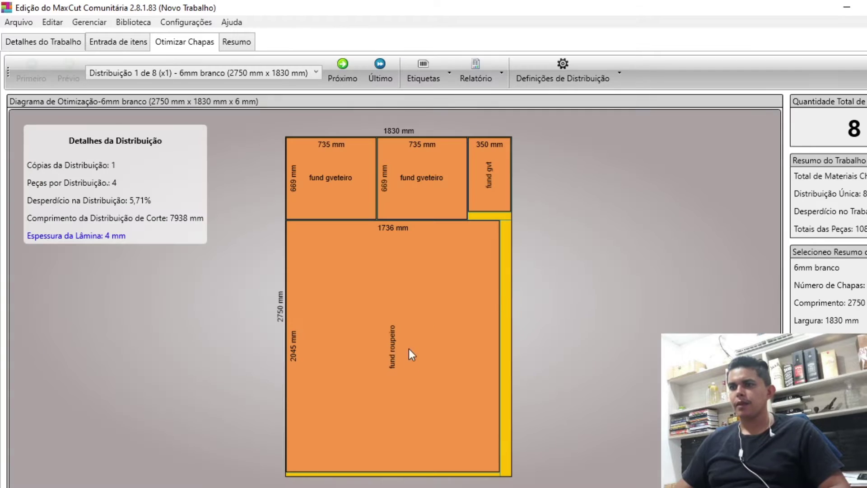
Step forward through the cutting layouts to sheet 8 of 8
left_click(342, 67)
left_click(344, 66)
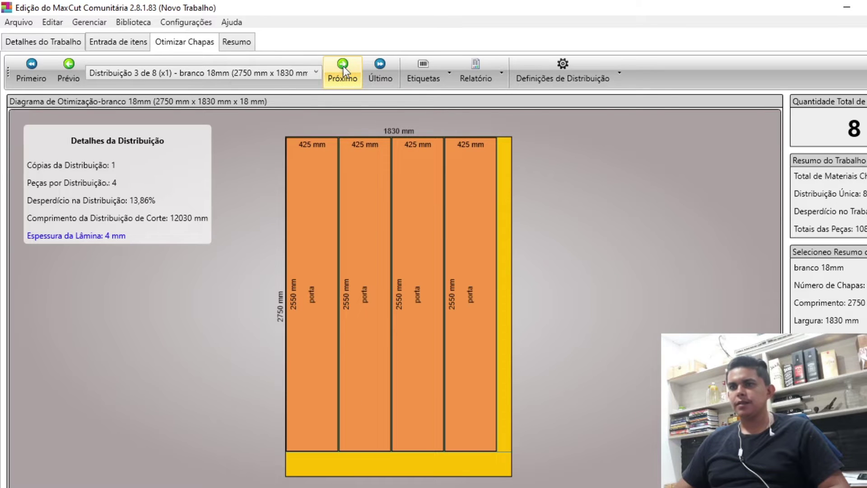
left_click(343, 64)
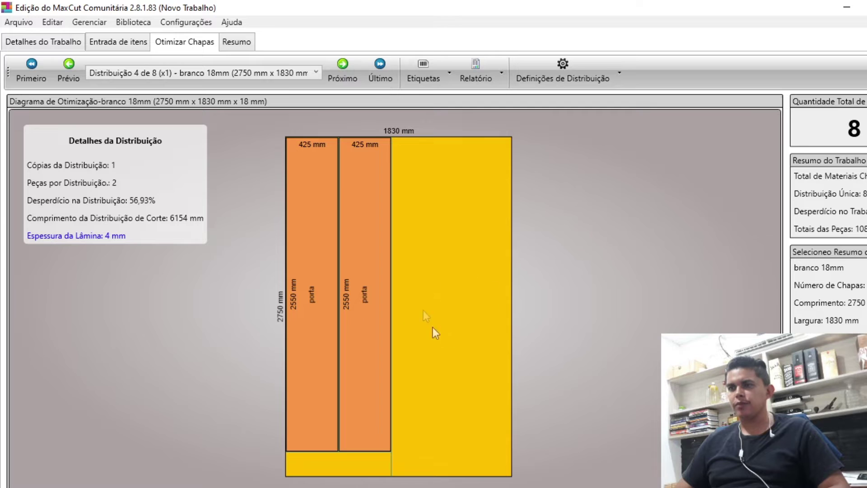
left_click(353, 82)
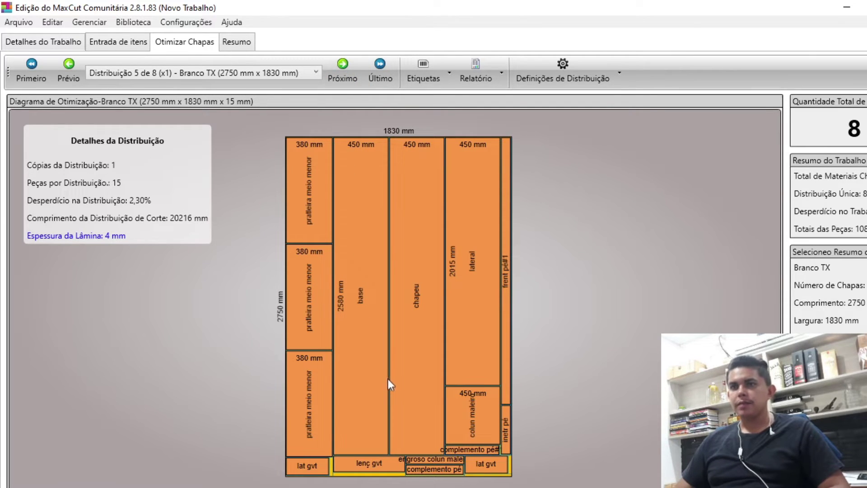
left_click(343, 76)
left_click(343, 75)
left_click(345, 77)
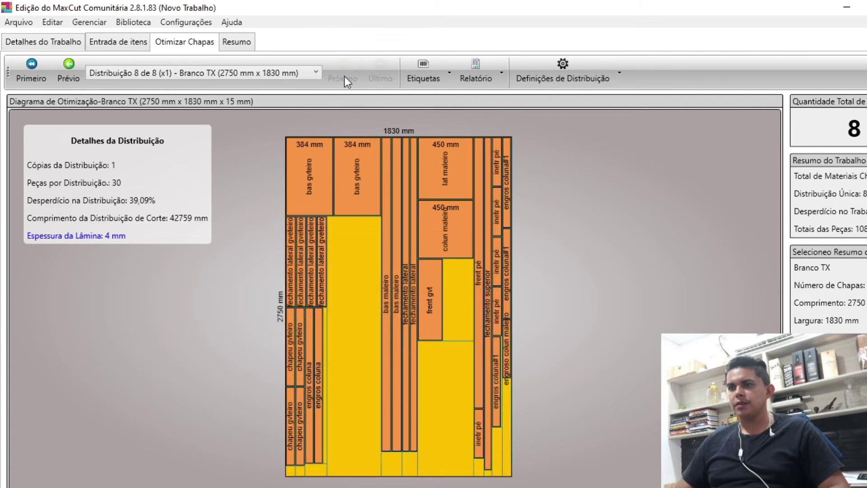
Step back and forth through the eight layouts, ending on the last sheet
left_click(70, 71)
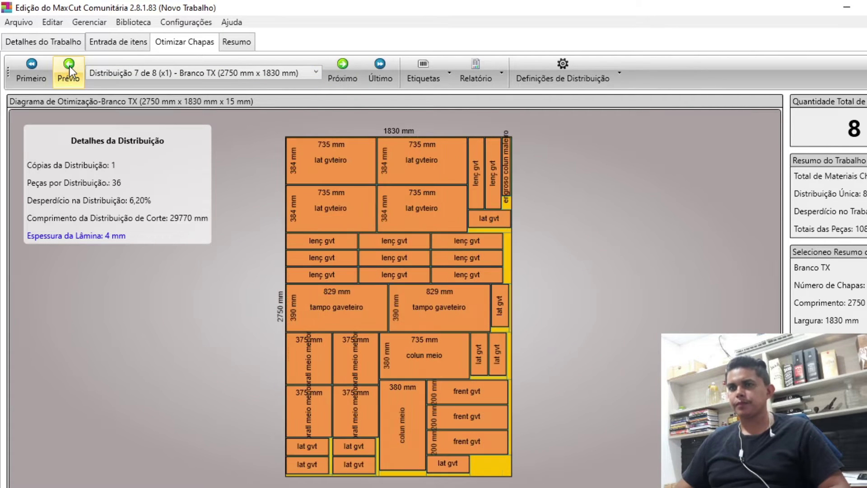
left_click(70, 71)
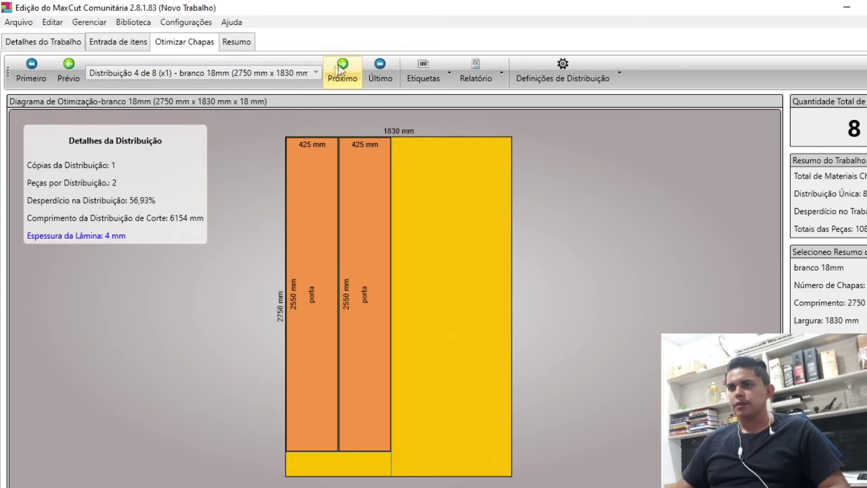
left_click(343, 73)
left_click(344, 71)
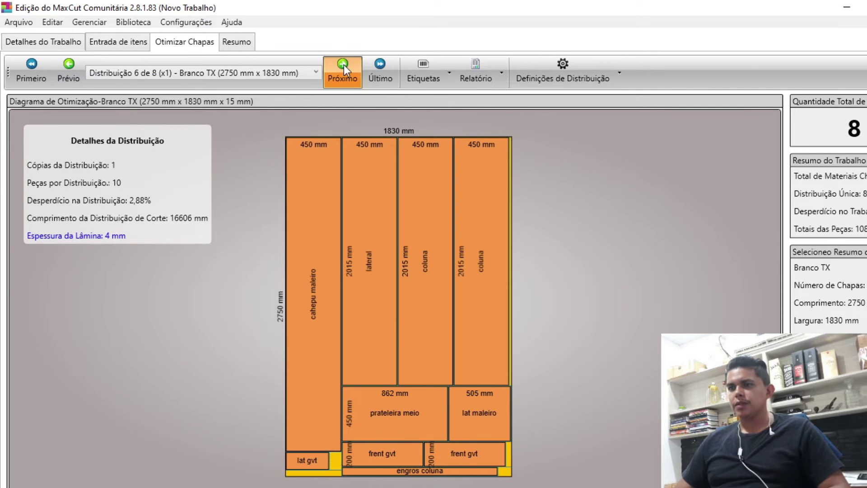
left_click(343, 67)
left_click(343, 67)
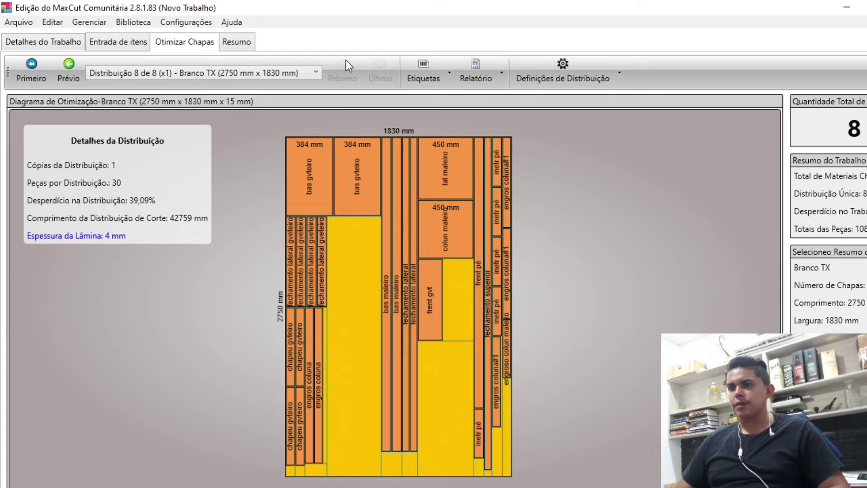
left_click(68, 77)
left_click(68, 77)
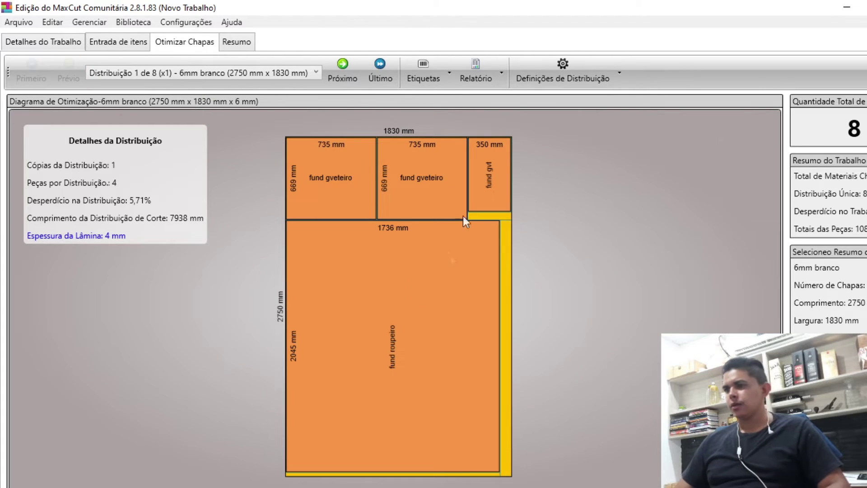
left_click(351, 69)
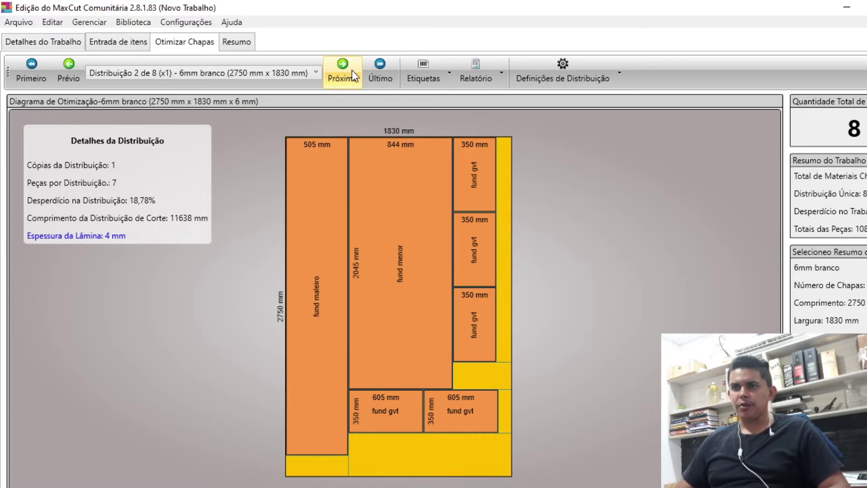
left_click(351, 70)
left_click(341, 75)
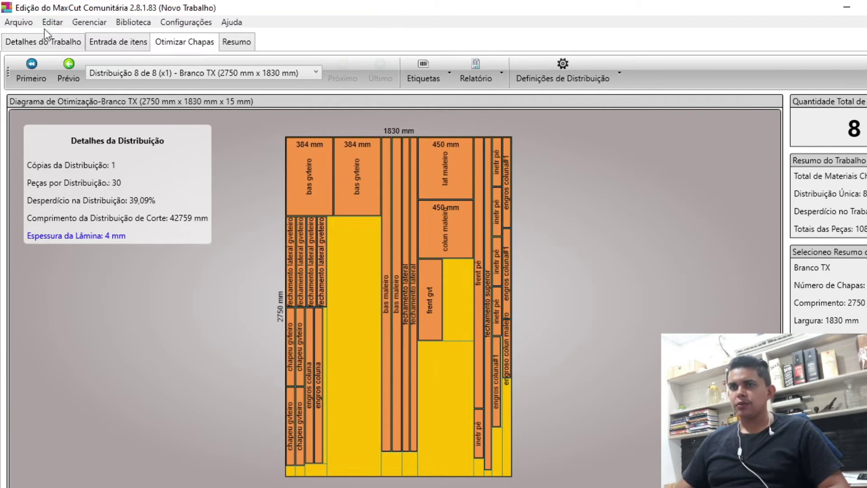
View the Entrada de itens parts list, then select the front door group in SketchUp
left_click(141, 42)
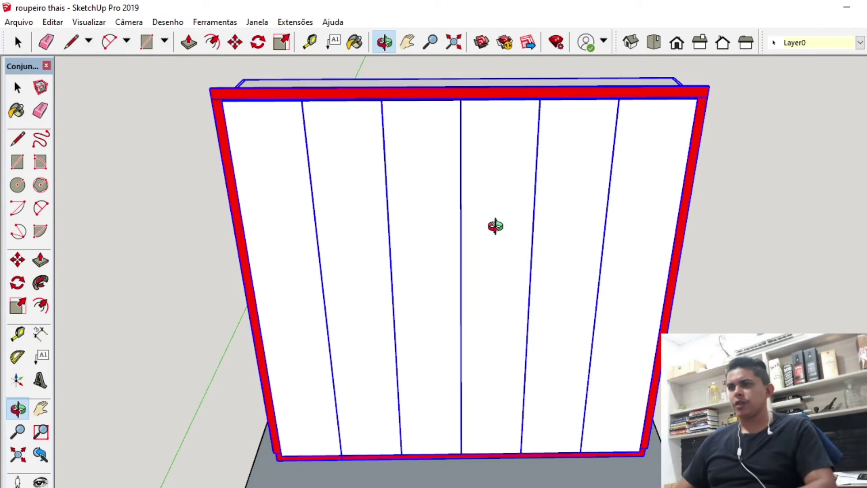
right_click(498, 228)
left_click(522, 238)
Hide the front door group and orbit into the wardrobe interior toward the drawers
right_click(392, 222)
left_click(444, 261)
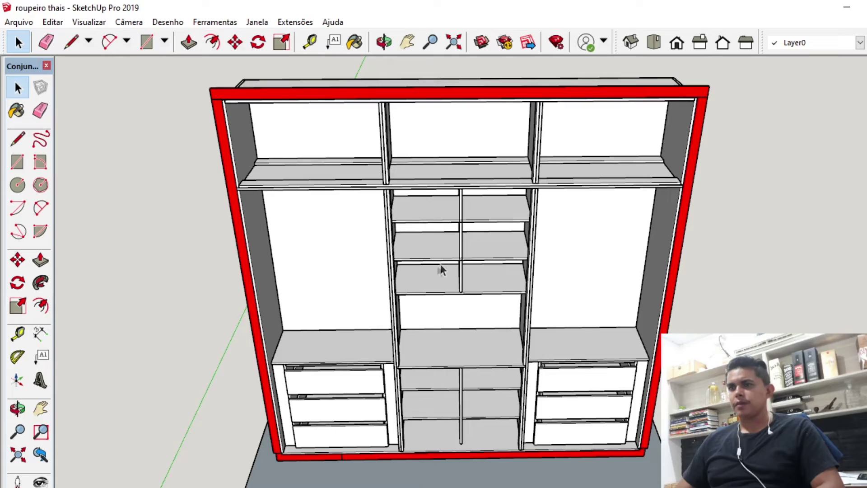
key("o")
mouse_move(430, 286)
left_mouse_down()
mouse_move(653, 199)
mouse_move(661, 285)
mouse_move(367, 299)
mouse_move(433, 286)
mouse_move(499, 329)
mouse_move(412, 348)
mouse_move(369, 381)
left_mouse_up()
key("h")
scroll(406, 352, "up", 5)
scroll(458, 319, "up", 5)
scroll(519, 294, "up", 4)
scroll(517, 306, "up", 2)
mouse_move(517, 306)
middle_mouse_down()
mouse_move(489, 325)
mouse_move(414, 300)
middle_mouse_up()
key("space")
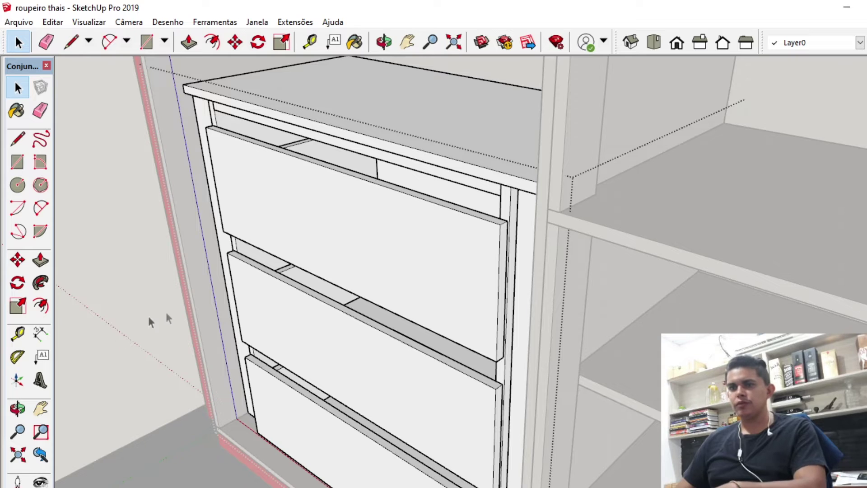
Explode the left drawer unit into its separate parts
left_click(156, 323)
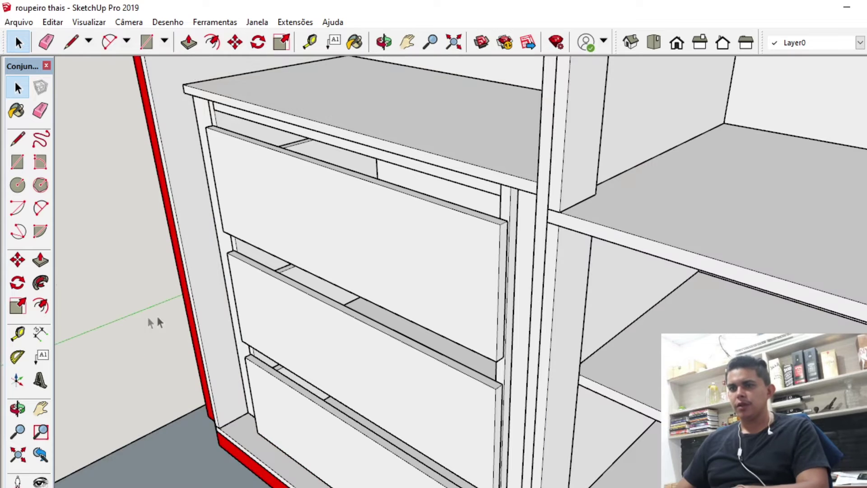
right_click(364, 271)
left_click(422, 338)
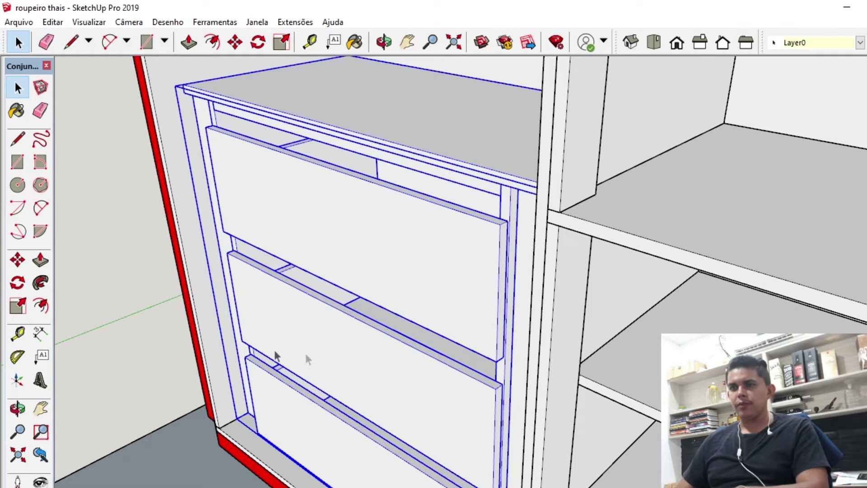
right_click(322, 260)
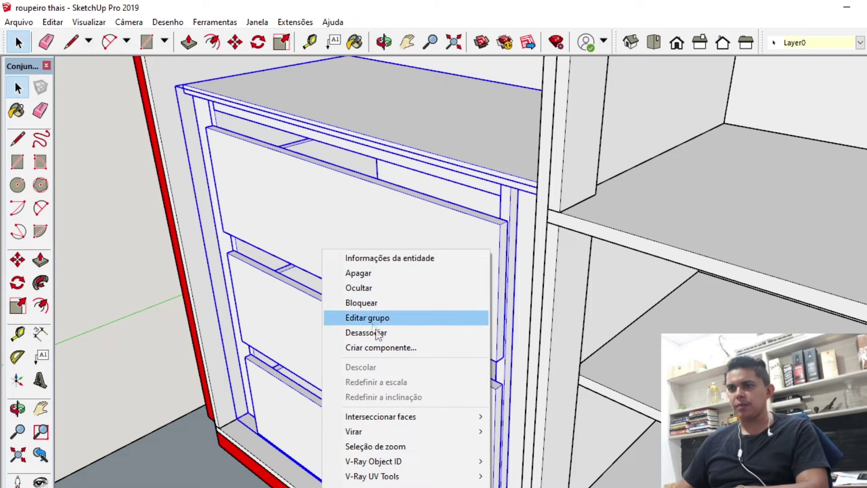
left_click(390, 332)
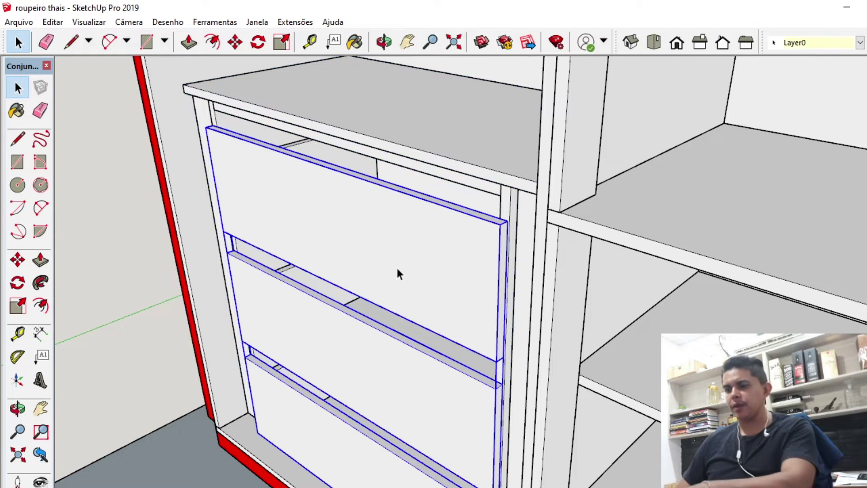
Hide the drawer fronts to expose the three drawer boxes
right_click(394, 294)
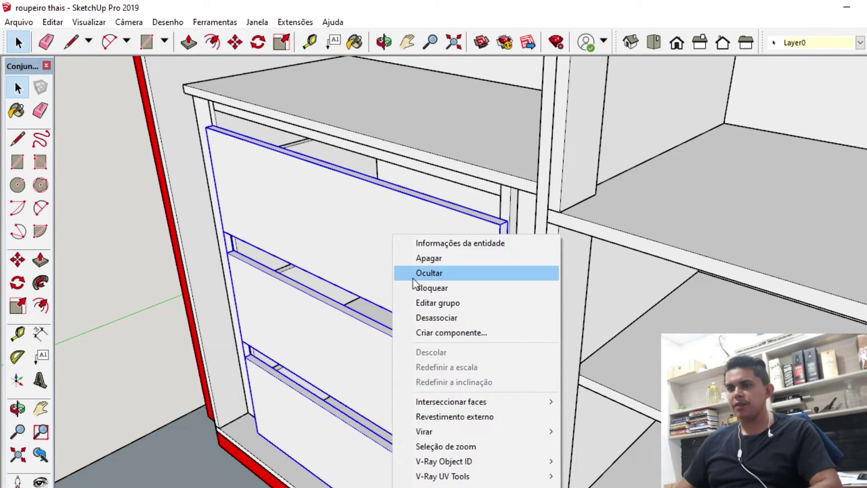
left_click(414, 273)
mouse_move(409, 291)
middle_mouse_down()
mouse_move(645, 312)
mouse_move(735, 256)
mouse_move(500, 312)
mouse_move(510, 343)
middle_mouse_up()
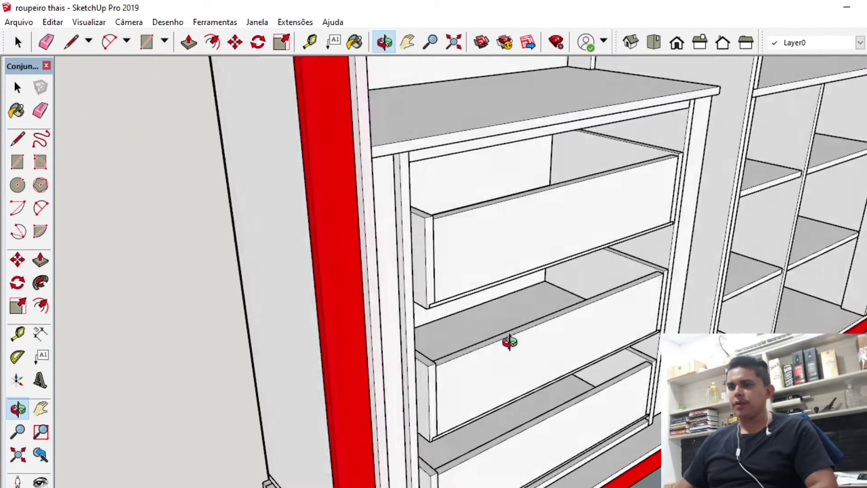
scroll(407, 324, "up", 5)
scroll(414, 294, "up", 3)
middle_click_drag(414, 294, 434, 325)
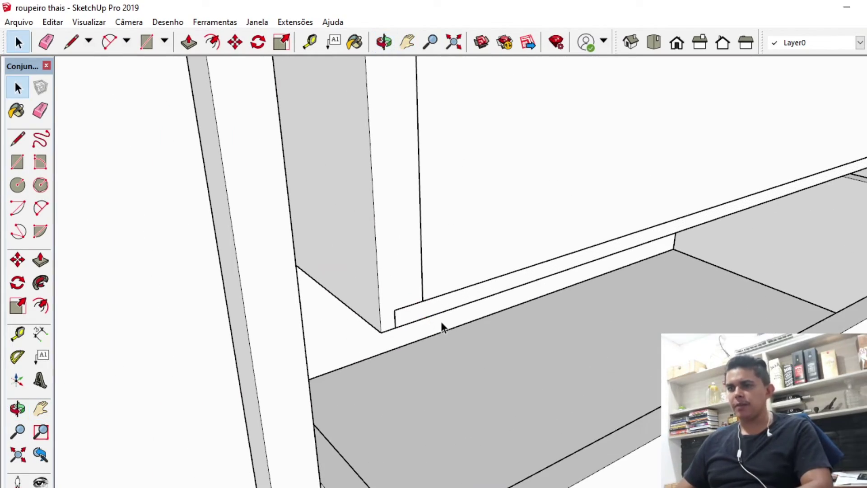
scroll(504, 314, "down", 3)
scroll(557, 329, "down", 3)
scroll(561, 304, "down", 2)
middle_click_drag(561, 304, 364, 335, "shift")
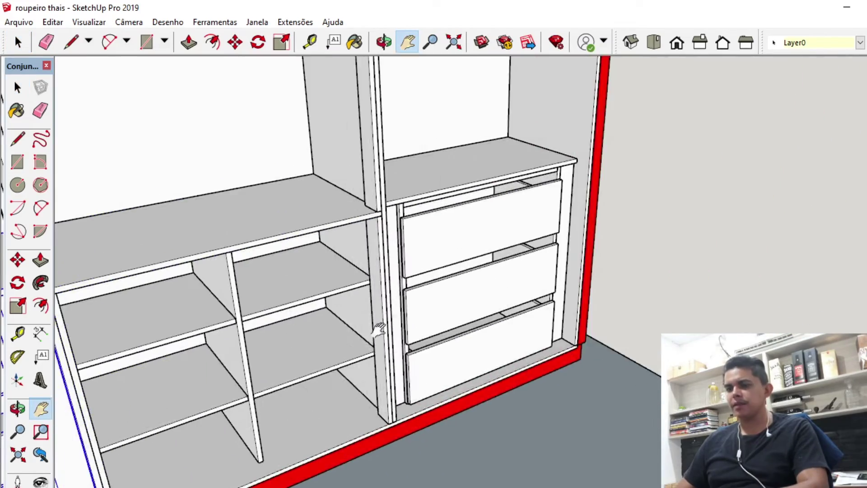
scroll(498, 258, "up", 2)
scroll(490, 262, "up", 2)
scroll(494, 265, "down", 1)
scroll(493, 269, "down", 1)
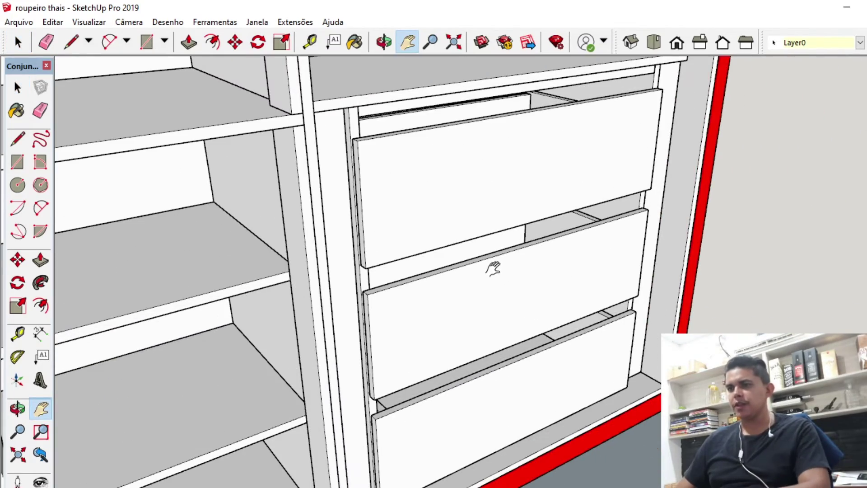
key("space")
left_click(491, 277)
scroll(492, 278, "down", 3)
scroll(515, 268, "up", 1)
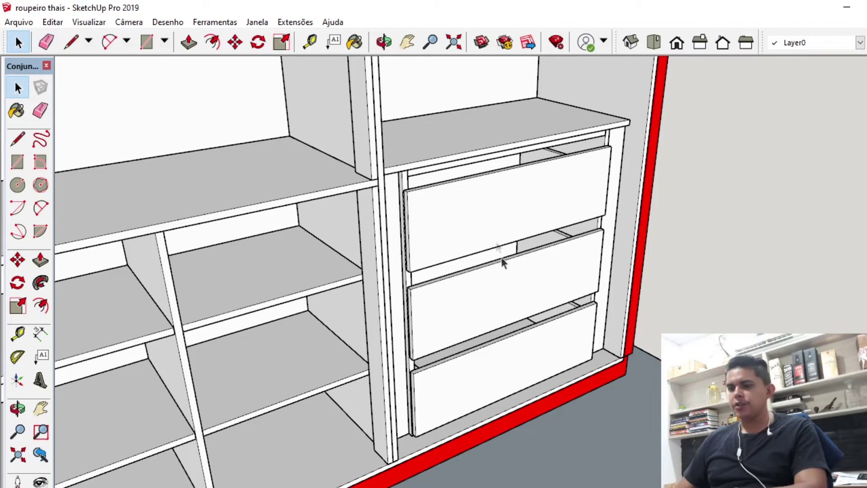
scroll(518, 276, "down", 3)
mouse_move(513, 387)
middle_mouse_down()
mouse_move(575, 358)
mouse_move(385, 377)
mouse_move(156, 351)
mouse_move(333, 300)
mouse_move(632, 381)
mouse_move(654, 324)
mouse_move(422, 257)
mouse_move(381, 64)
middle_mouse_up()
scroll(564, 394, "up", 3)
mouse_move(564, 394)
middle_mouse_down()
mouse_move(563, 360)
mouse_move(406, 86)
mouse_move(464, 237)
mouse_move(442, 293)
mouse_move(232, 81)
middle_mouse_up()
middle_click_drag(282, 155, 389, 191)
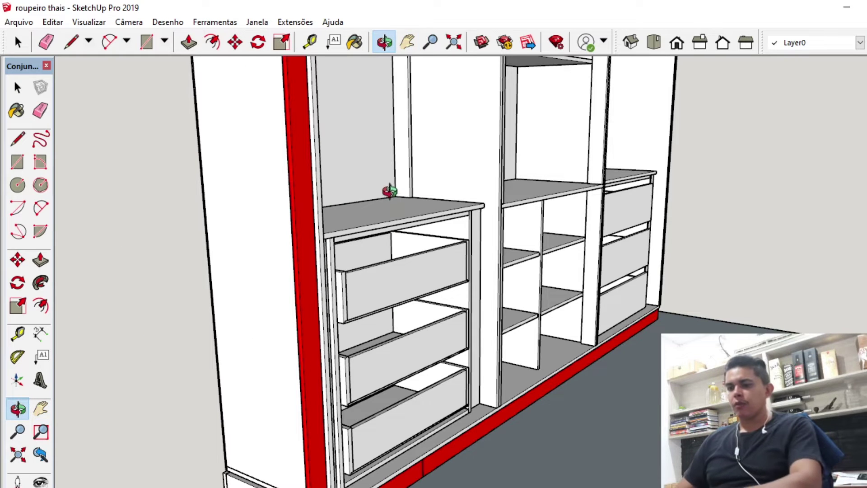
scroll(410, 290, "down", 3)
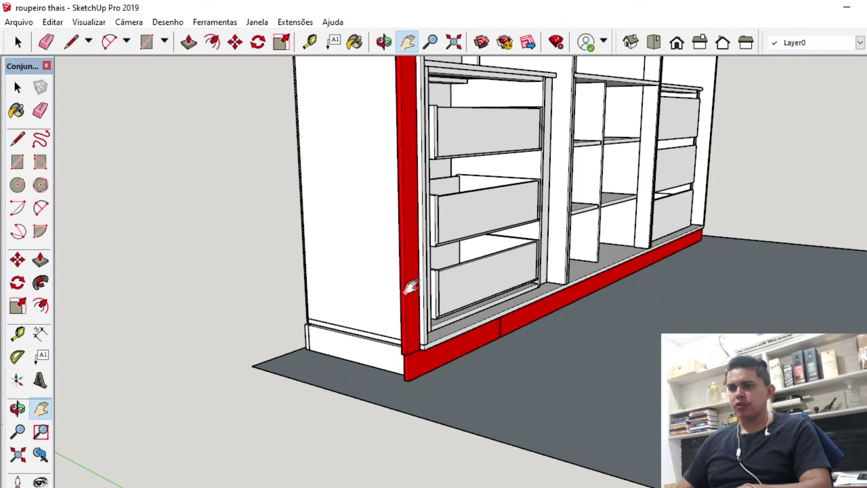
middle_click_drag(411, 290, 449, 304)
scroll(388, 332, "up", 3)
mouse_move(389, 333)
middle_mouse_down()
mouse_move(351, 360)
mouse_move(489, 284)
middle_mouse_up()
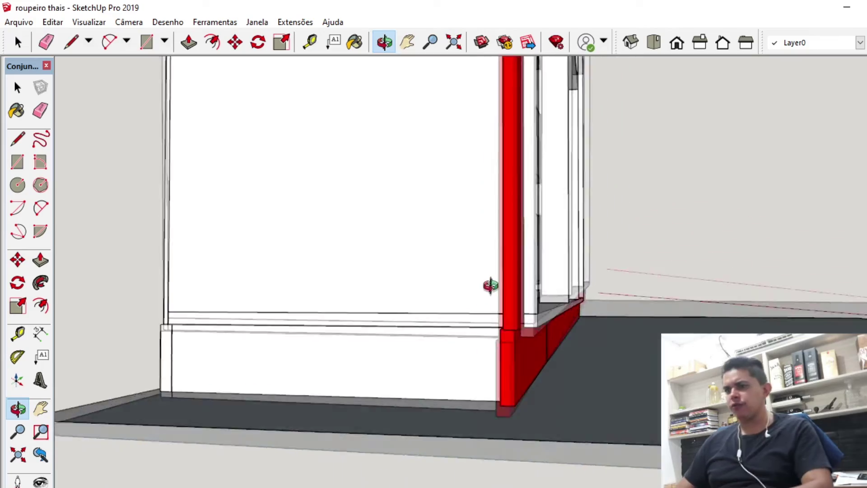
scroll(513, 291, "up", 2)
mouse_move(476, 313)
middle_mouse_down()
mouse_move(238, 399)
mouse_move(592, 366)
mouse_move(760, 332)
mouse_move(513, 345)
mouse_move(556, 354)
mouse_move(381, 407)
mouse_move(442, 350)
mouse_move(615, 315)
mouse_move(645, 283)
mouse_move(613, 276)
middle_mouse_up()
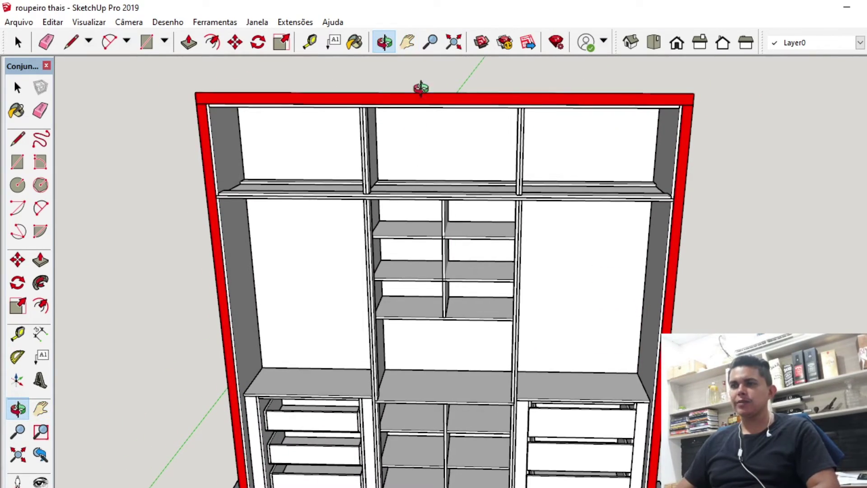
mouse_move(510, 122)
middle_mouse_down("shift")
mouse_move(527, 111)
mouse_move(517, 131)
middle_mouse_up("shift")
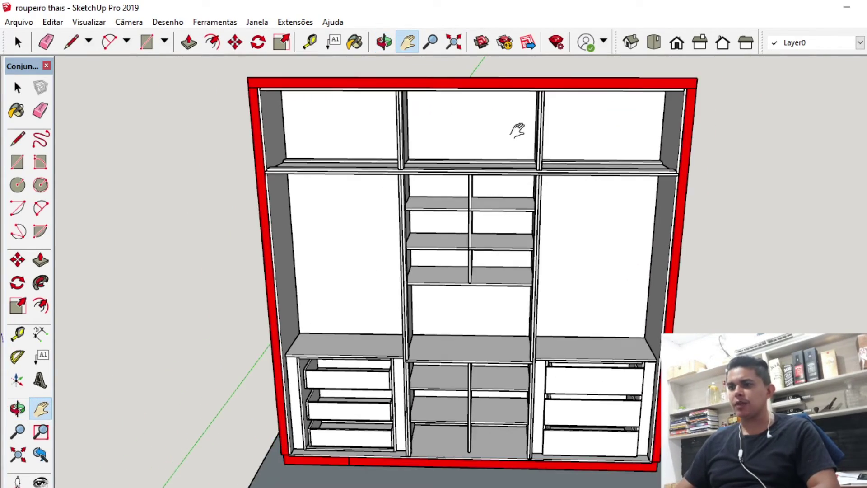
mouse_move(407, 90)
middle_mouse_down()
mouse_move(476, 147)
mouse_move(426, 96)
middle_mouse_up()
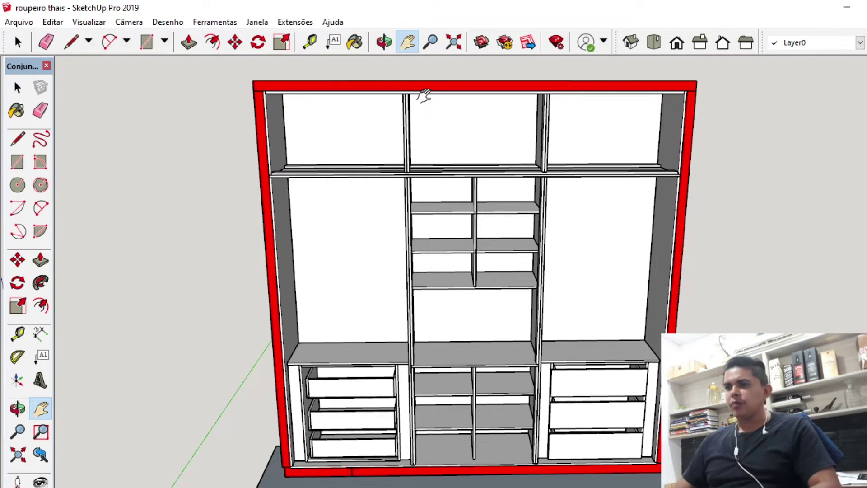